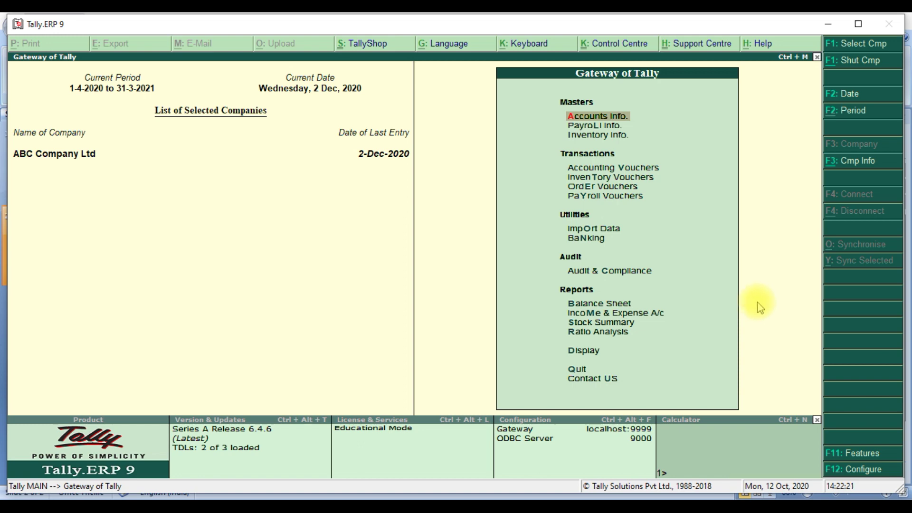
Step: Set Enable Marginal Reports to Yes in the company's Add-On Features, accept, and return to the Gateway of Tally
left_click(836, 453)
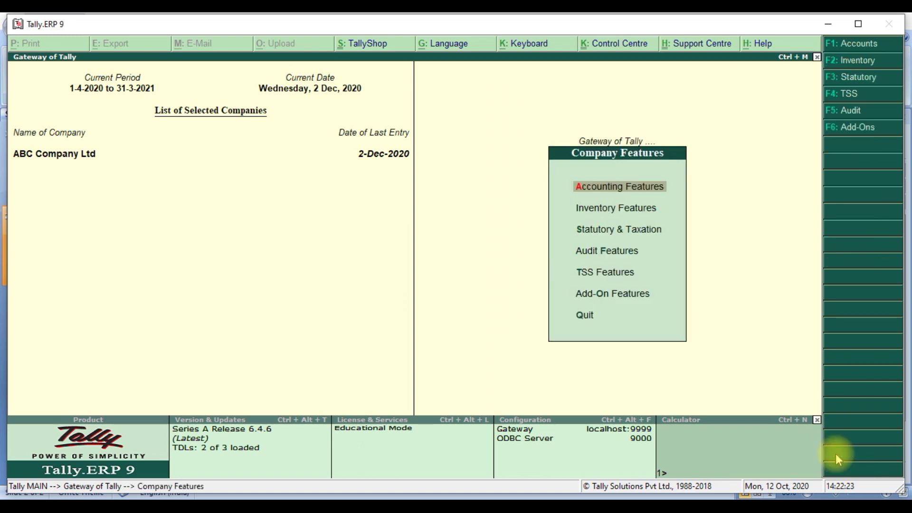
key("Down")
key("Down")
key("Down")
key("Down")
key("Down")
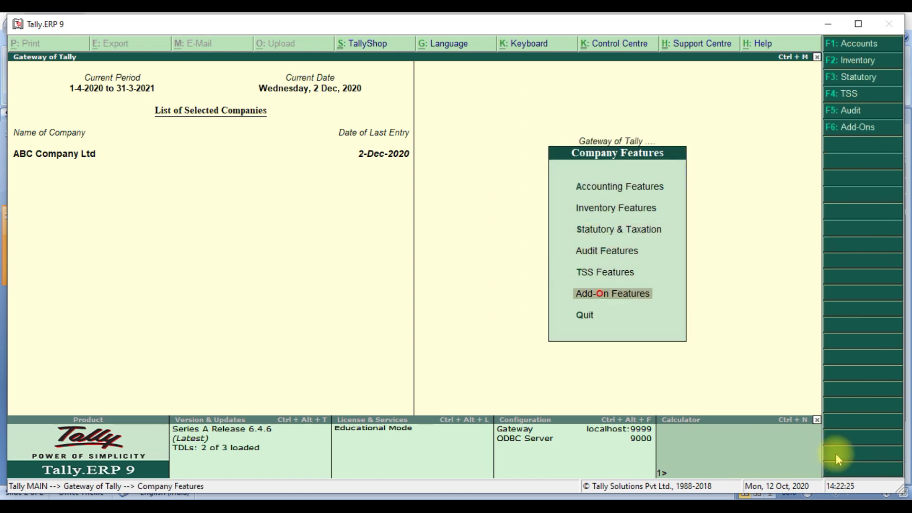
key("Return")
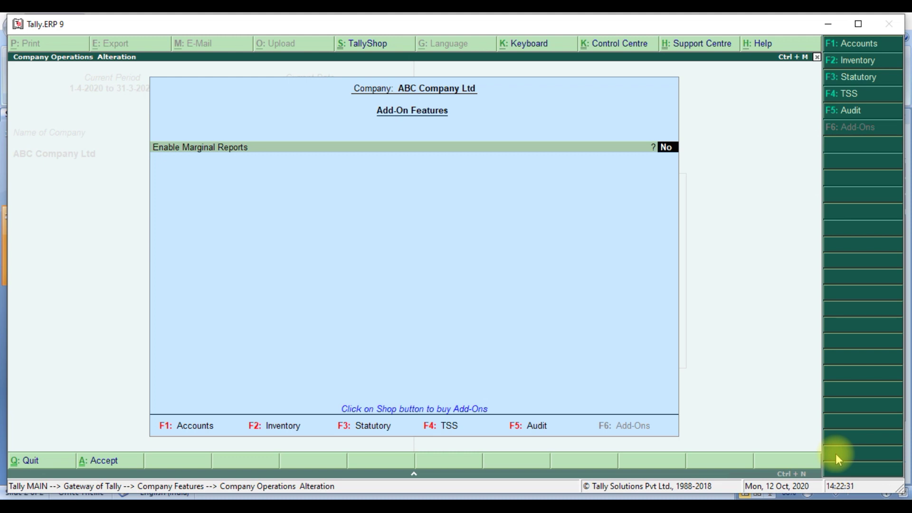
type("yes")
key("Return")
key("Return")
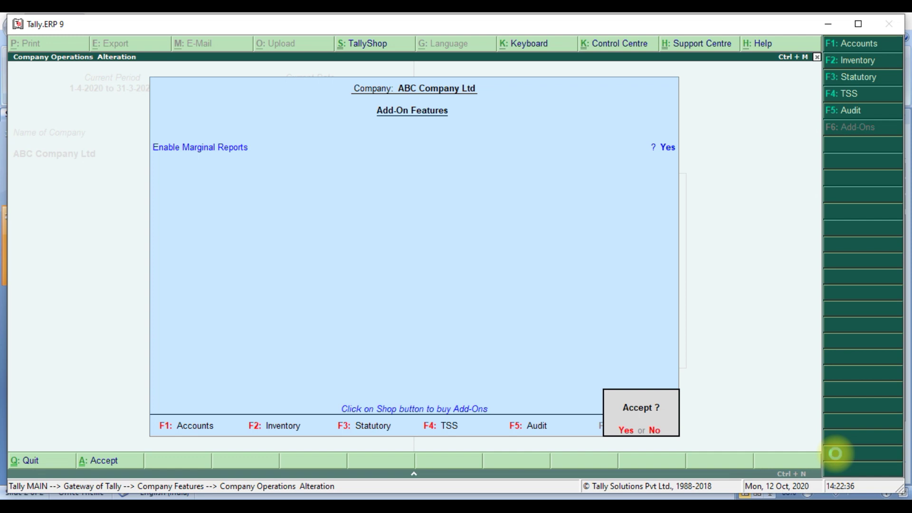
key("Return")
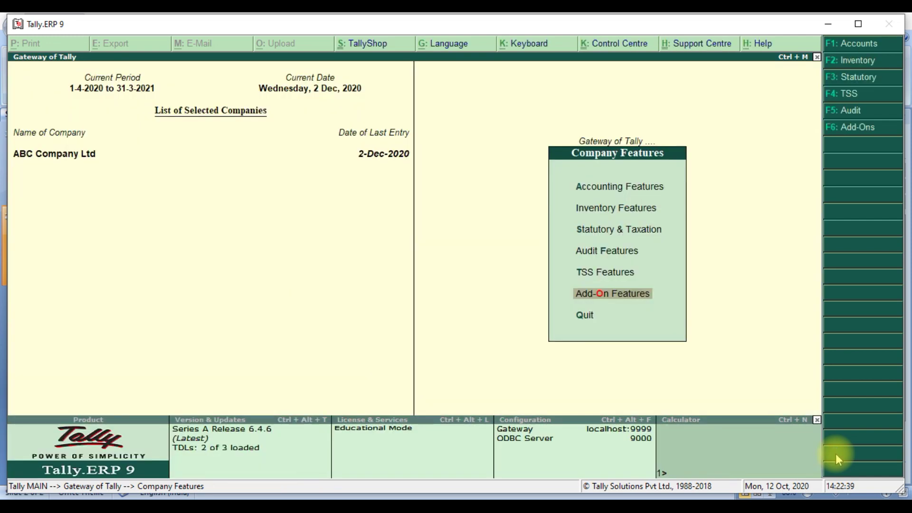
key("Escape")
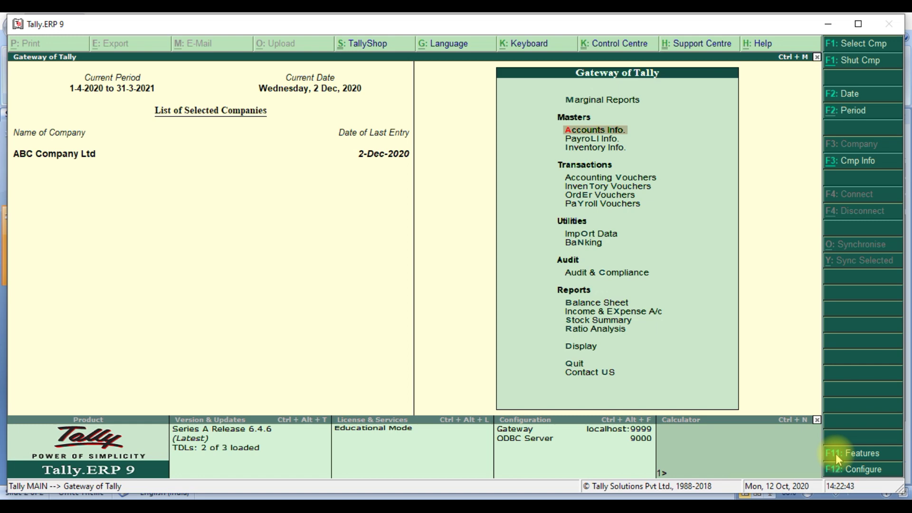
Step: Open the Customer wise Marginal Reports from the Gateway of Tally
key("Up")
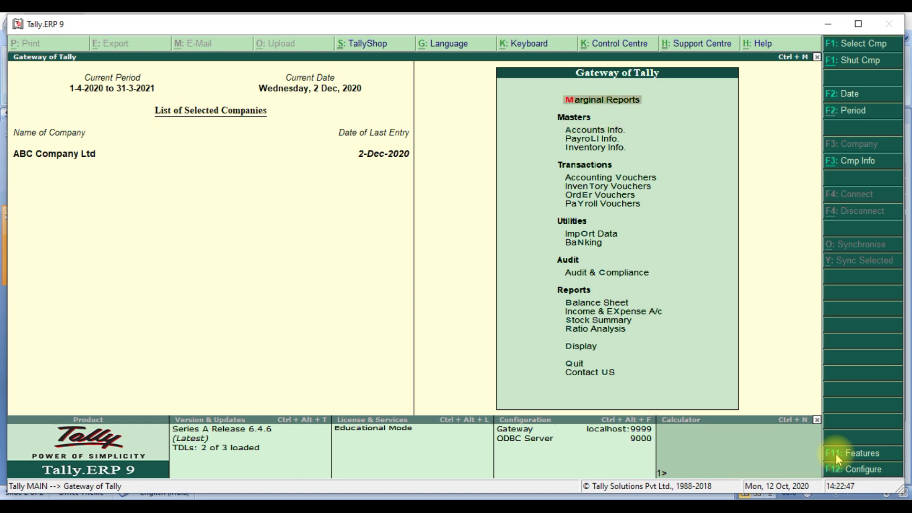
key("Return")
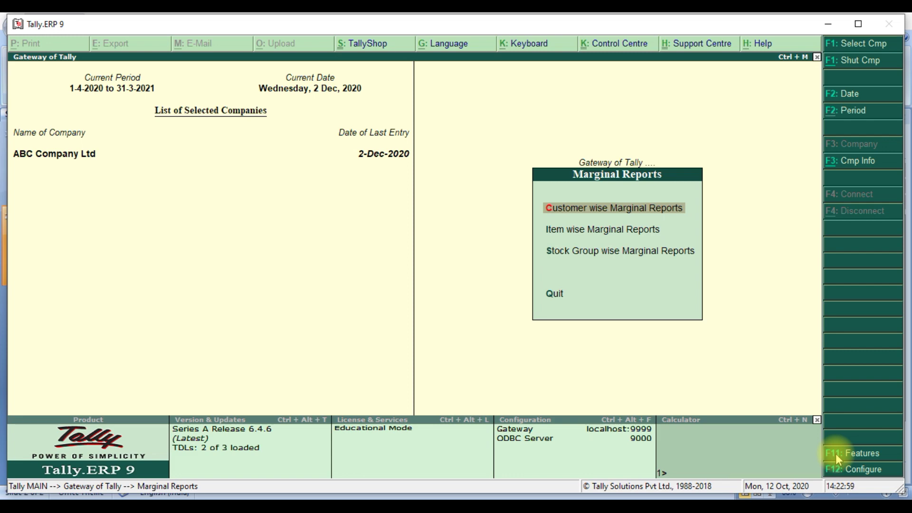
key("Down")
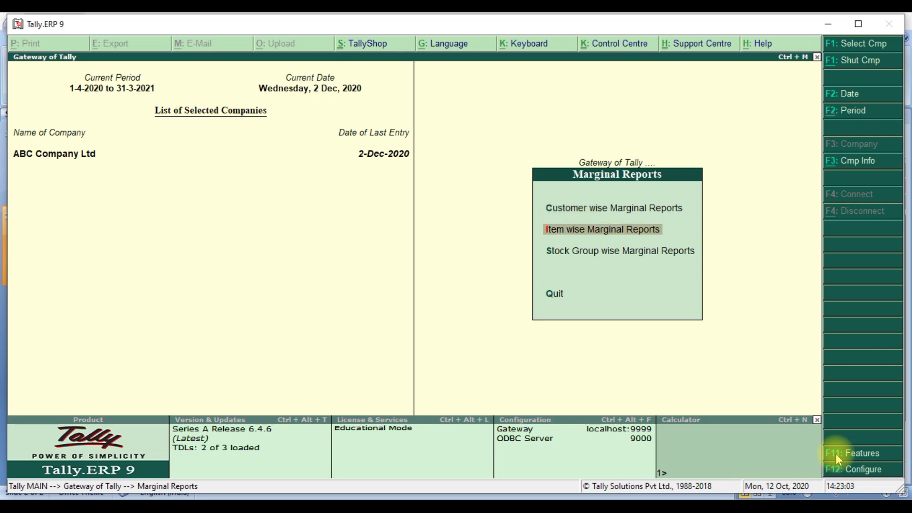
key("Down")
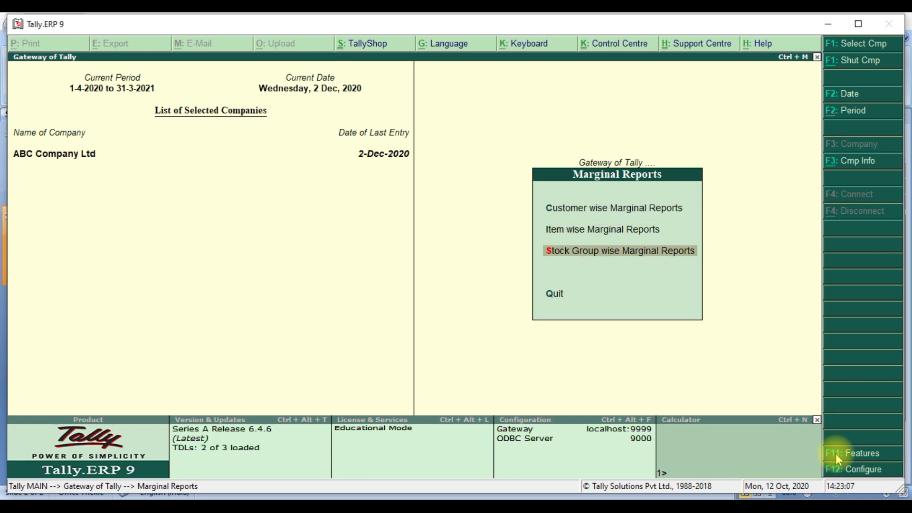
key("Up")
key("Up")
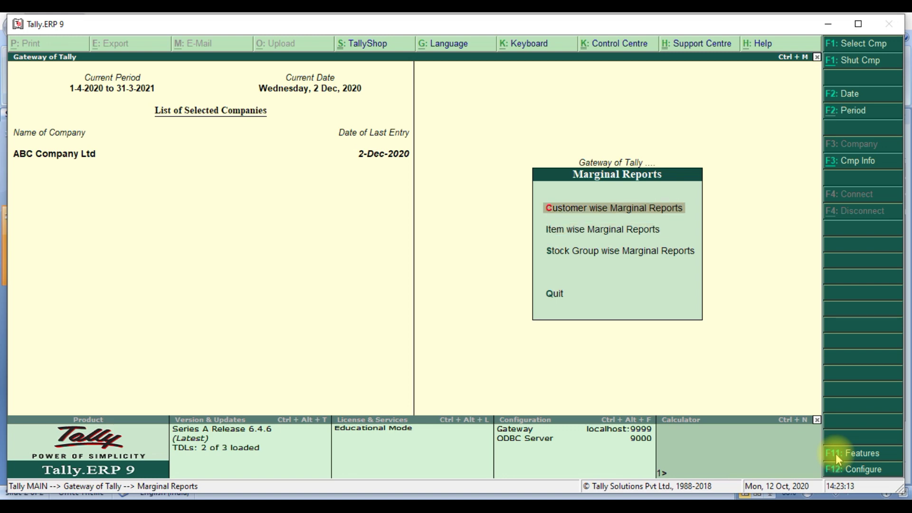
key("Return")
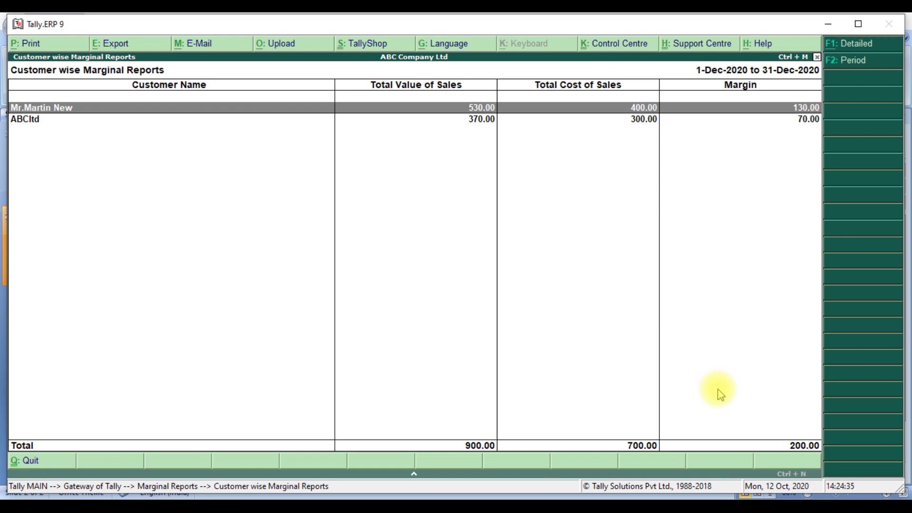
Step: Switch to the other Tally.ERP 9 window and set the sales Day Book period from 1-12-2020 to 31-12-2020
mouse_move(683, 508)
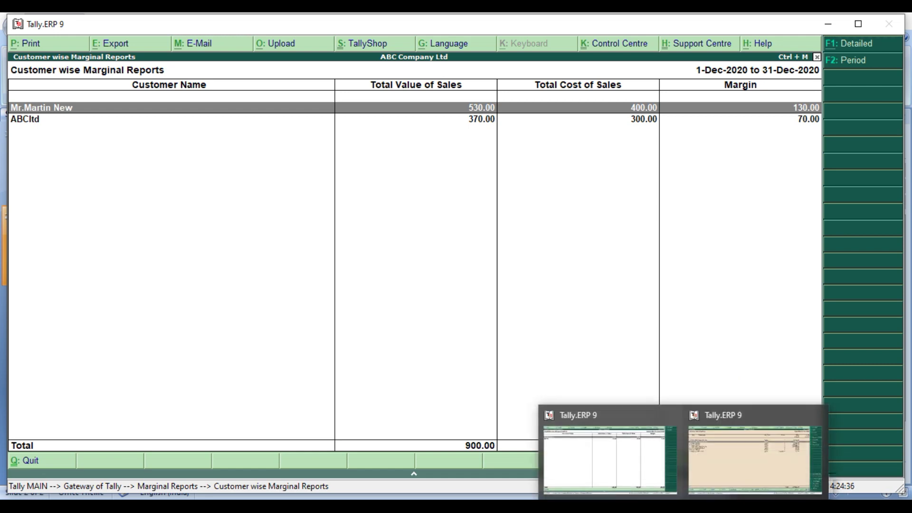
left_click(729, 483)
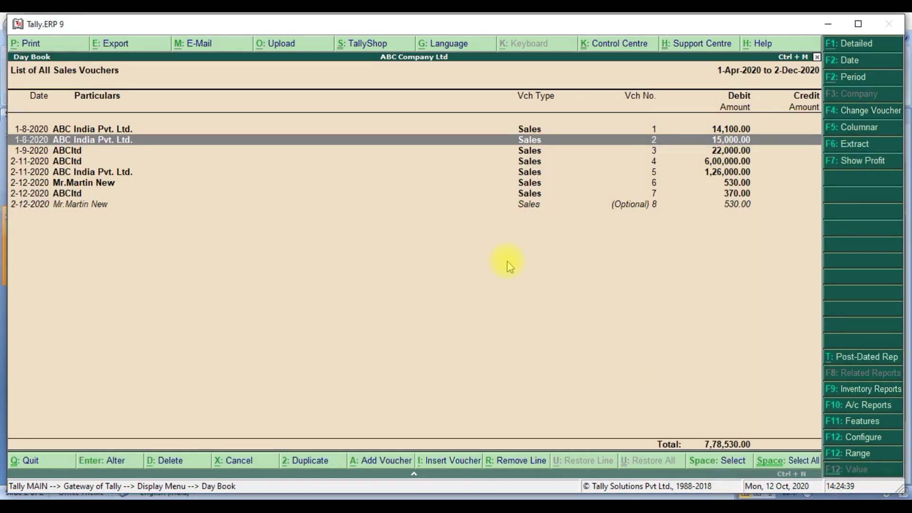
left_click(863, 81)
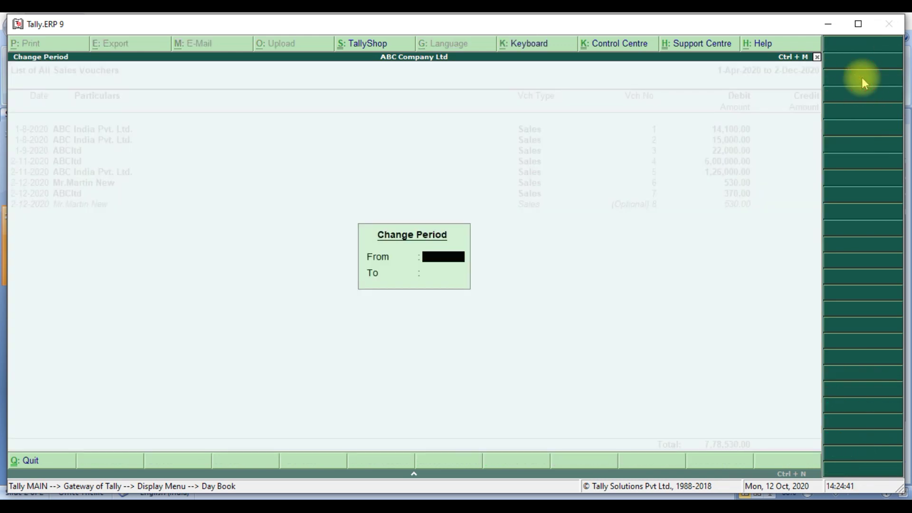
type("1-12-2")
key("Return")
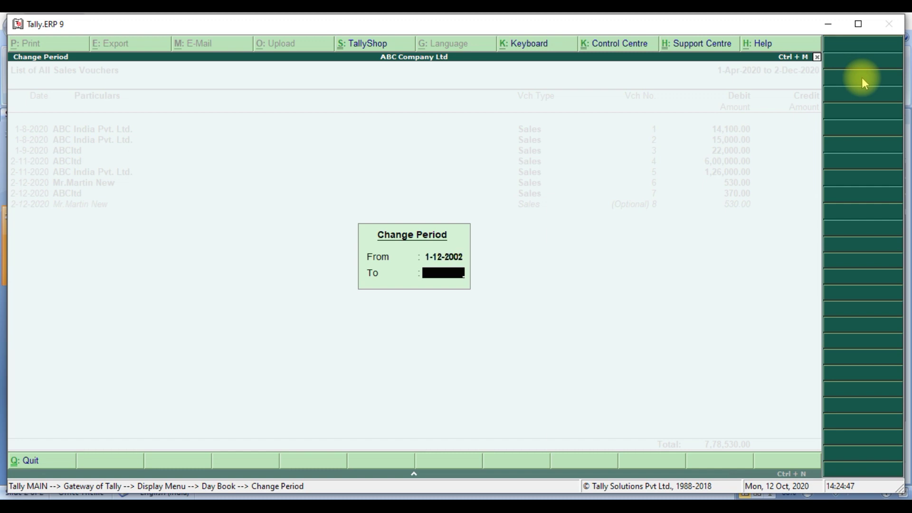
key("BackSpace")
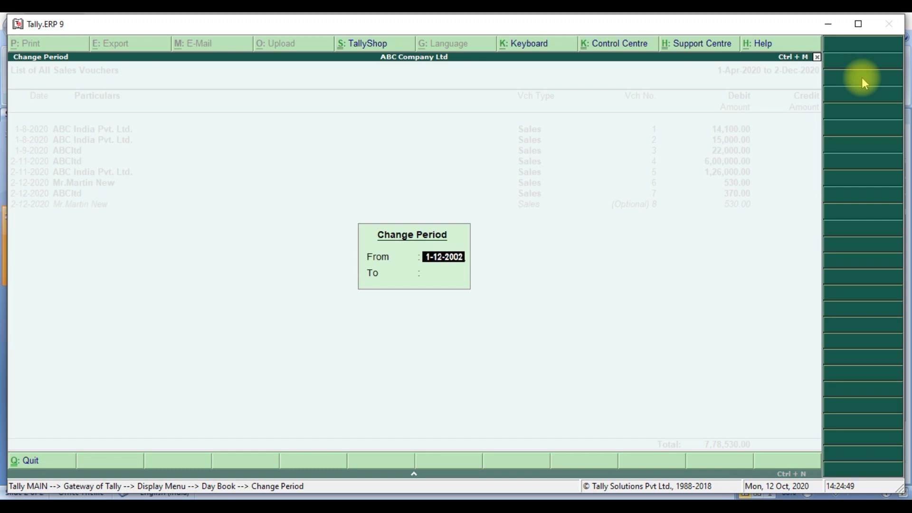
key("BackSpace")
key("BackSpace")
type("20")
key("Return")
type("3")
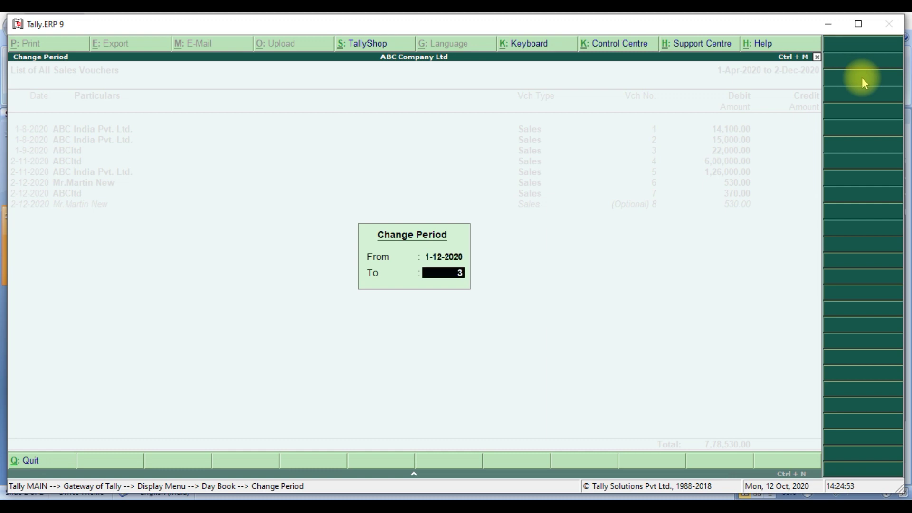
type("1-12-20")
key("Return")
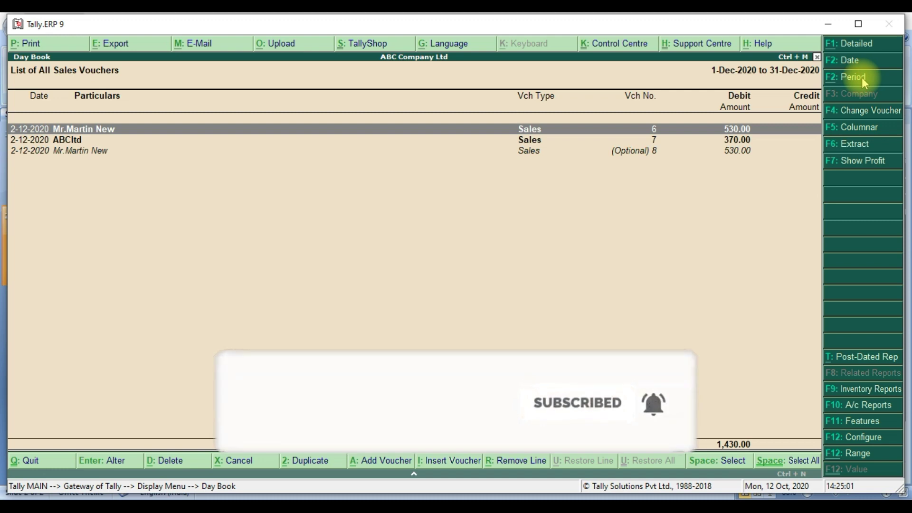
Step: Examine the items and rates in sales vouchers 6 and 7, leaving both vouchers without changes
key("Return")
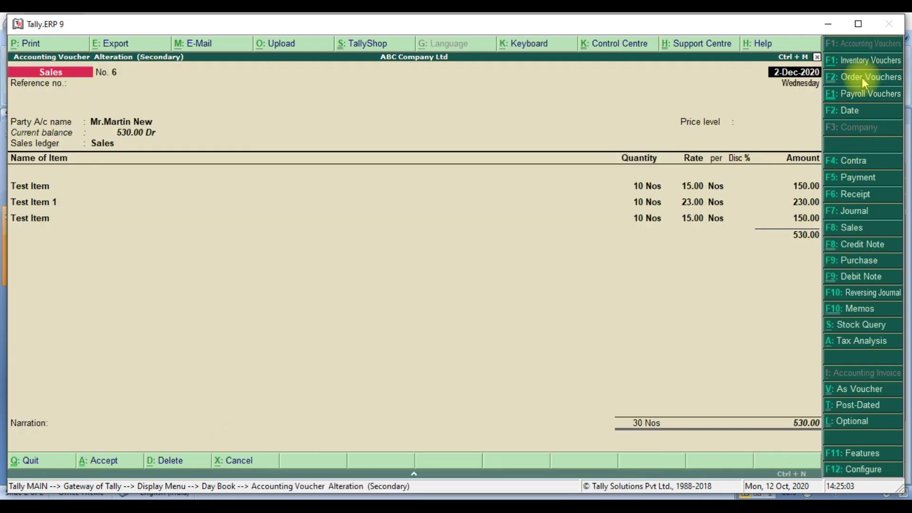
key("Escape")
key("Down")
key("Return")
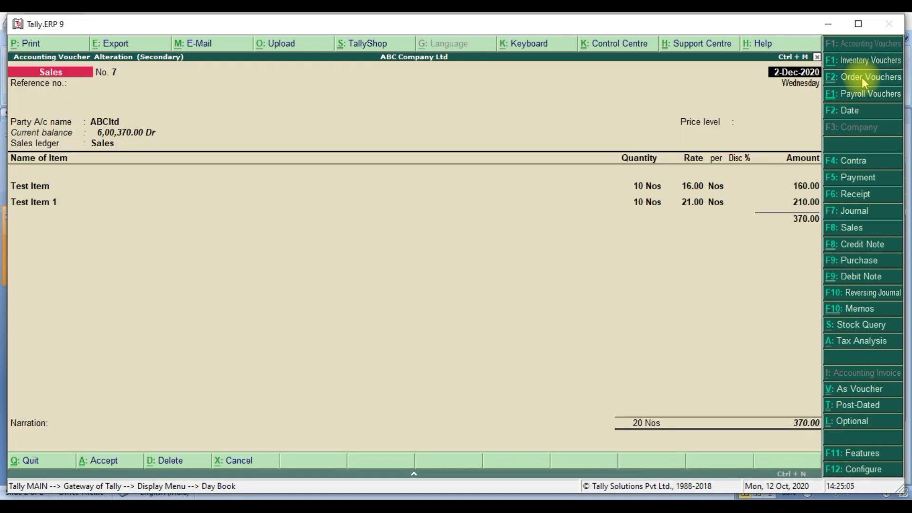
key("Escape")
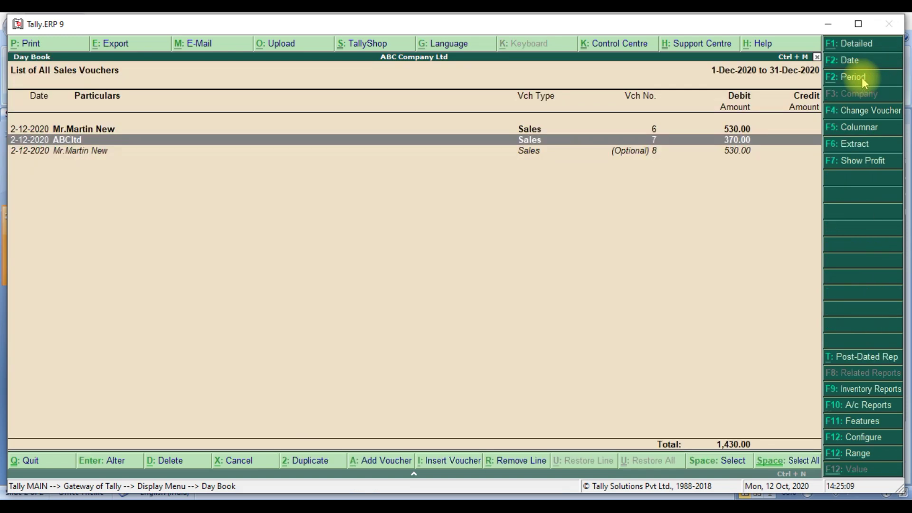
key("Down")
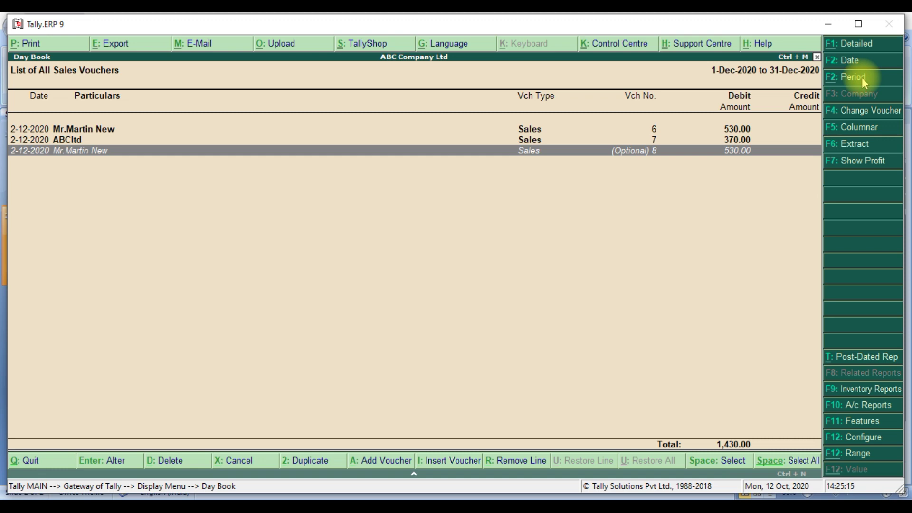
Step: Set the sales Day Book period to start on 1-8-2020, keeping 31-12-2020 as the end date
left_click(860, 78)
key("BackSpace")
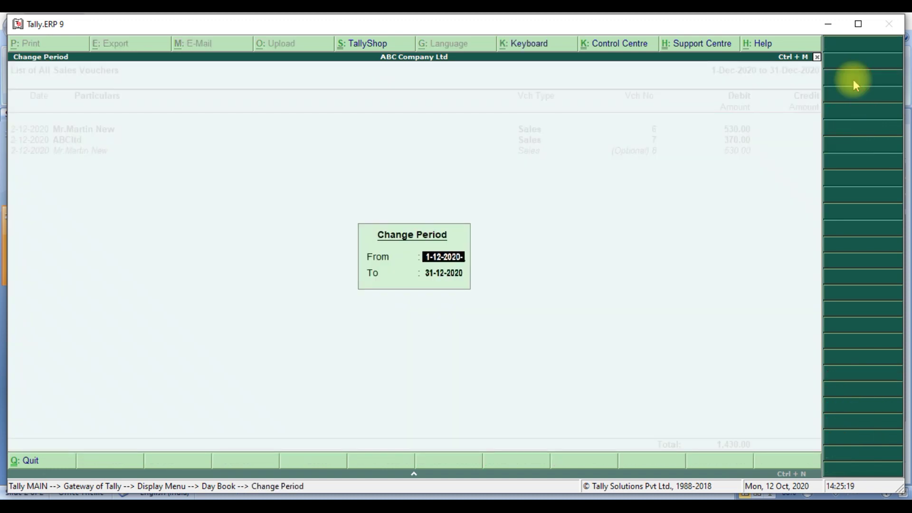
type("1-8-2020")
key("Return")
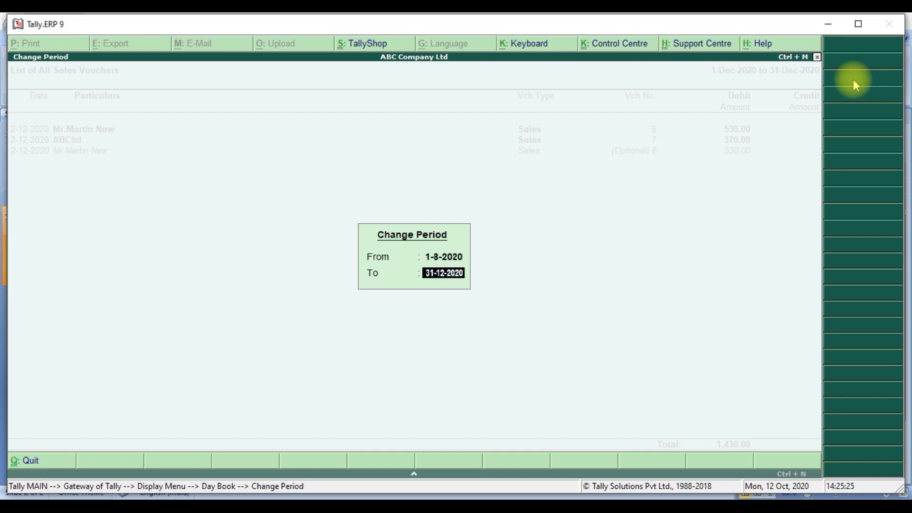
key("Return")
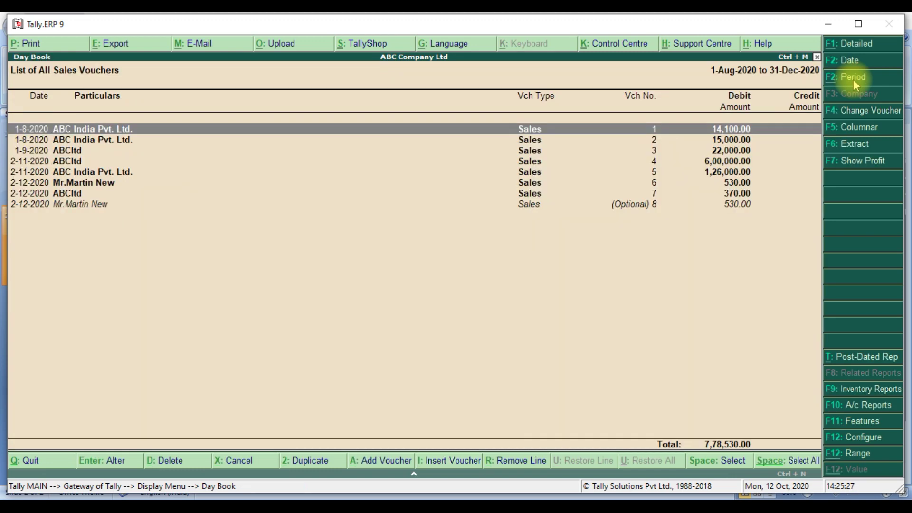
Step: Examine the customers, dates and amounts of the sales vouchers listed in the Day Book
key("Down")
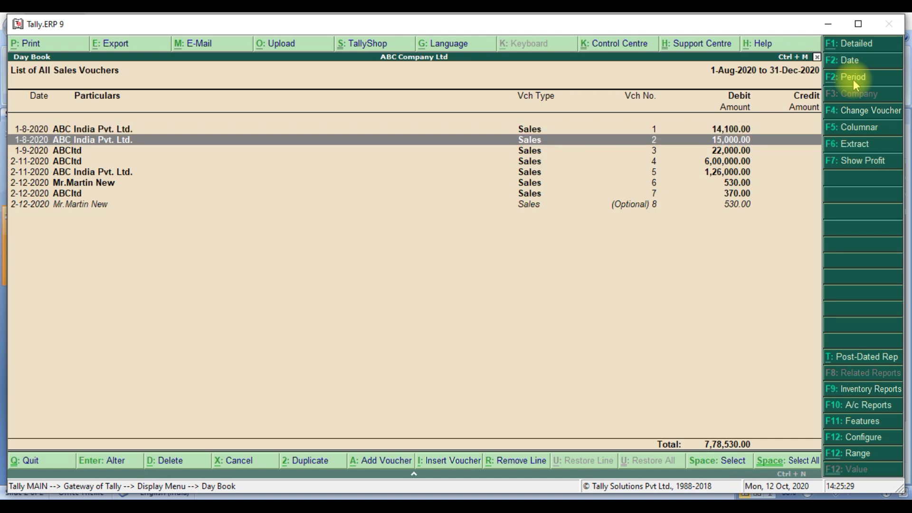
key("Down")
key("Down")
key("Down")
key("Down")
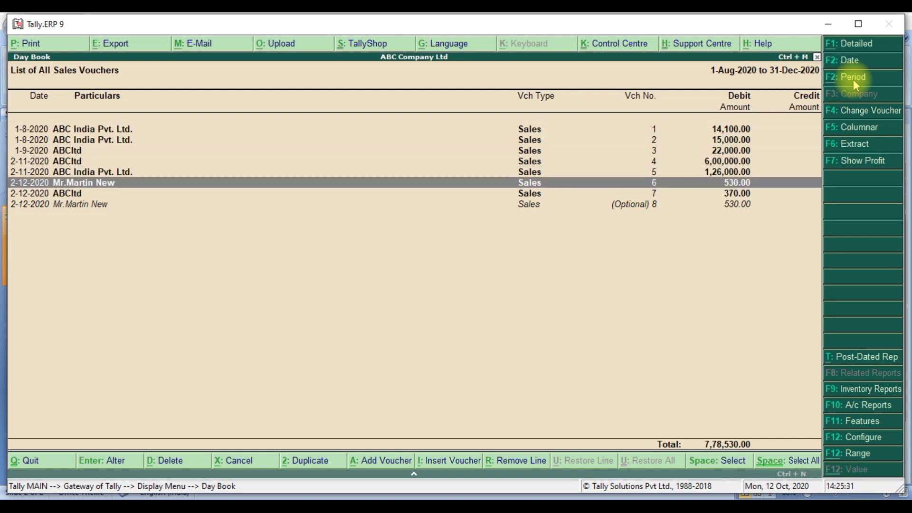
key("Down")
key("Up")
key("Down")
key("Up")
key("Up")
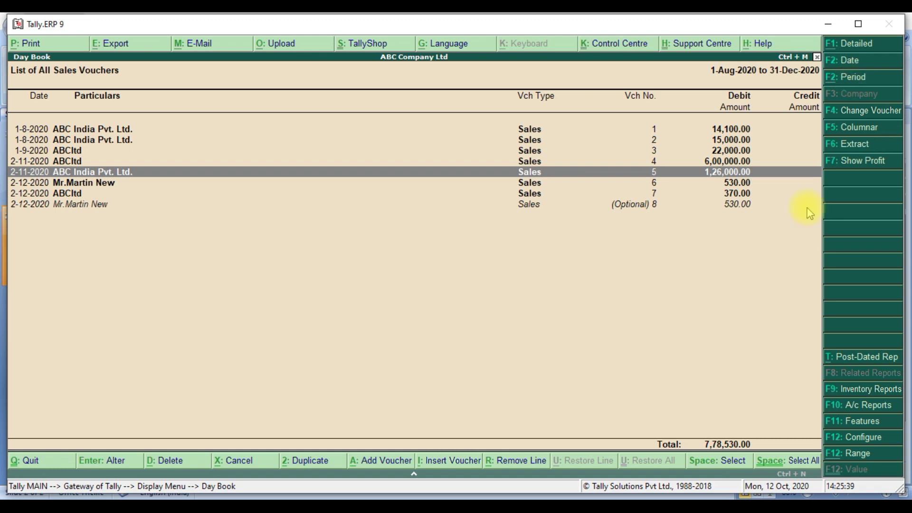
Step: Switch back to the Customer wise Marginal Reports window and set its period from 1-8-2020 to 31-12-2020
left_click(635, 477)
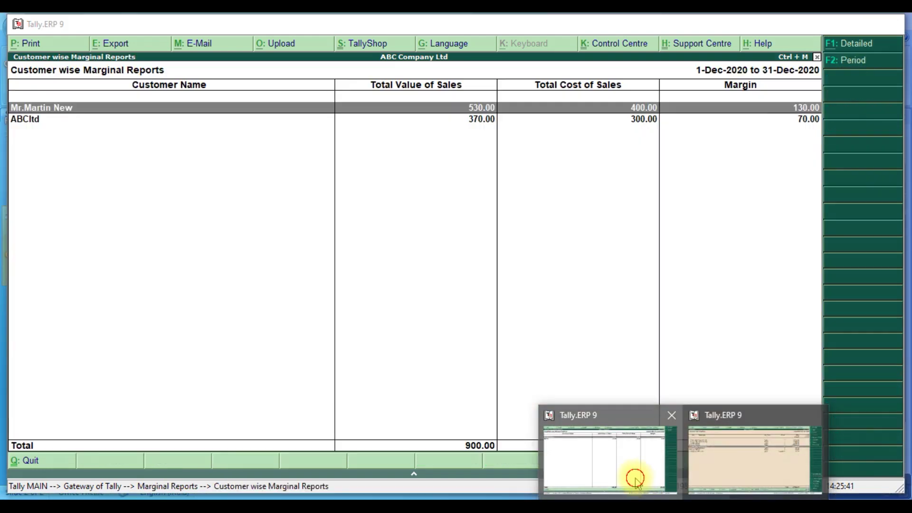
left_click(853, 61)
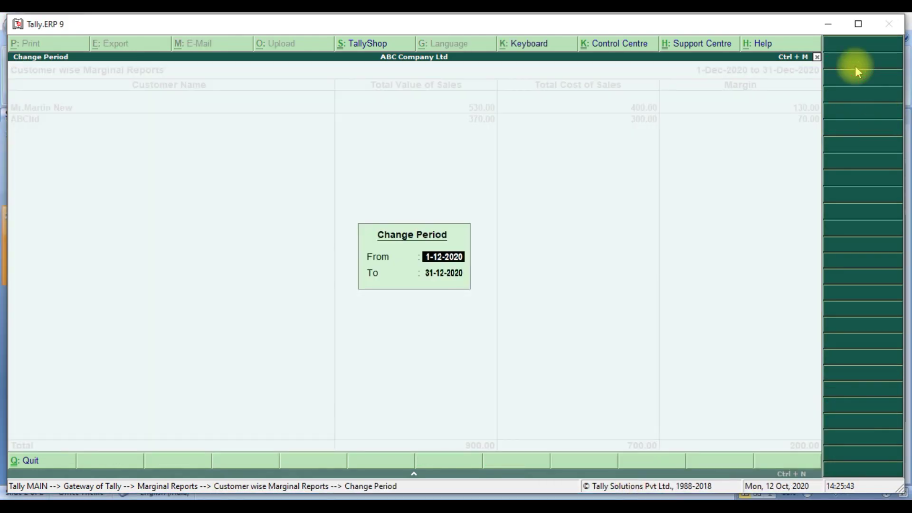
key("BackSpace")
type("1-8-2020")
key("Return")
key("Return")
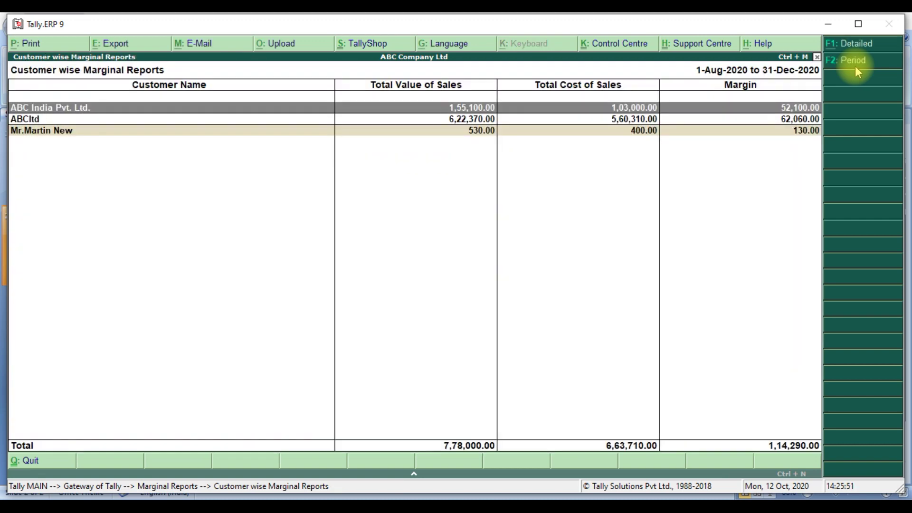
Step: Compare the sales value, cost of sales and margin of each customer in the report
key("Down")
key("Up")
left_click(802, 131)
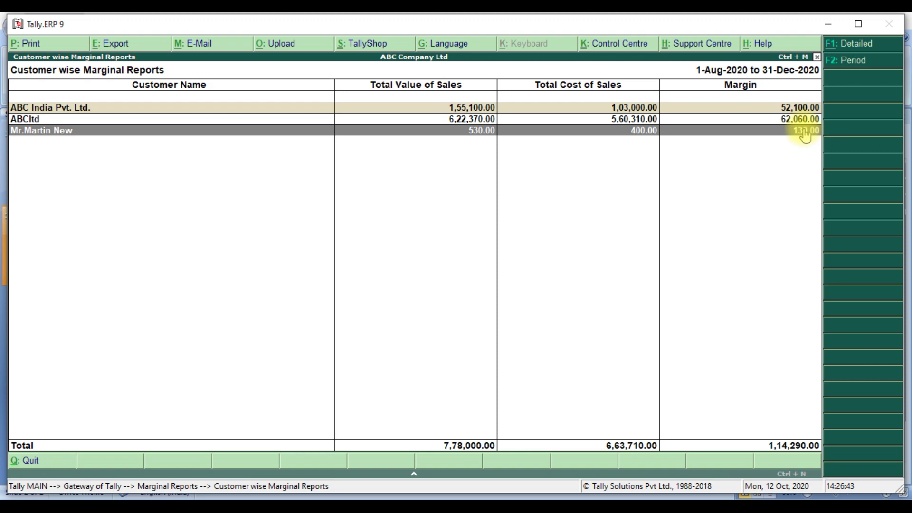
Step: Close the customer wise report and open the Item wise Marginal Reports
key("Escape")
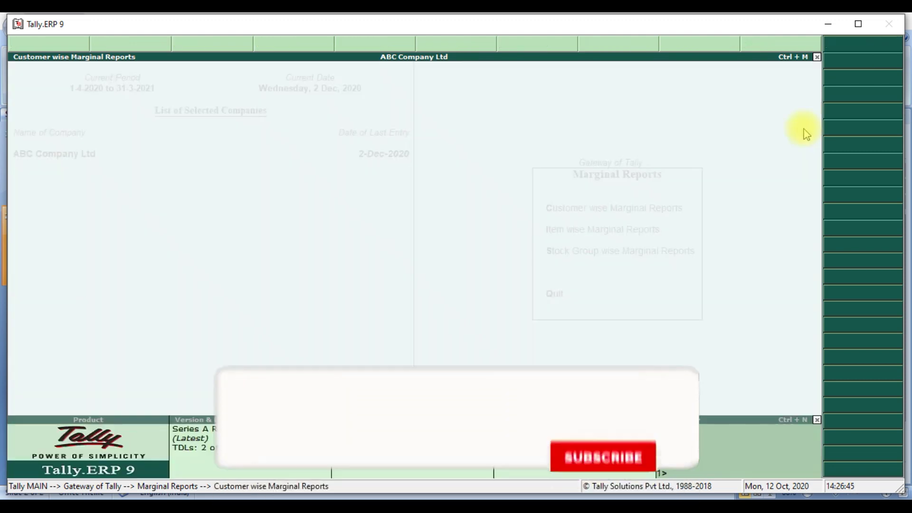
key("Down")
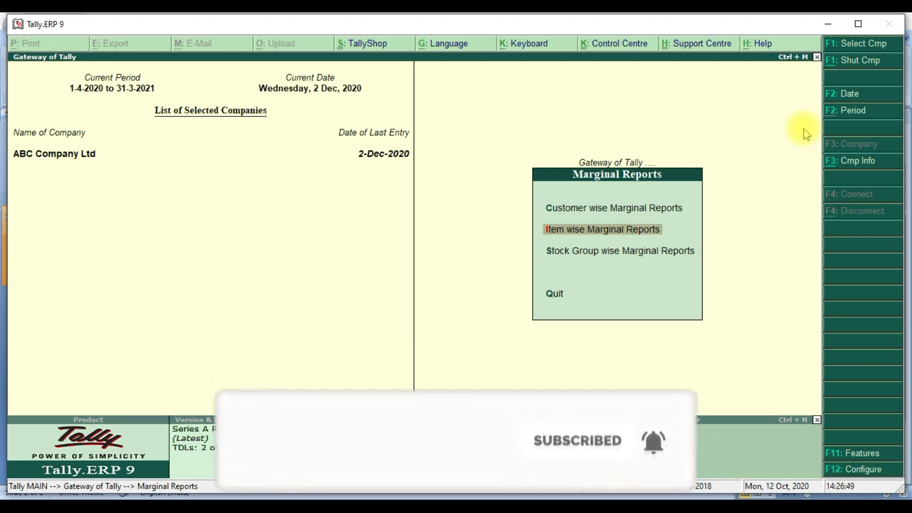
key("Return")
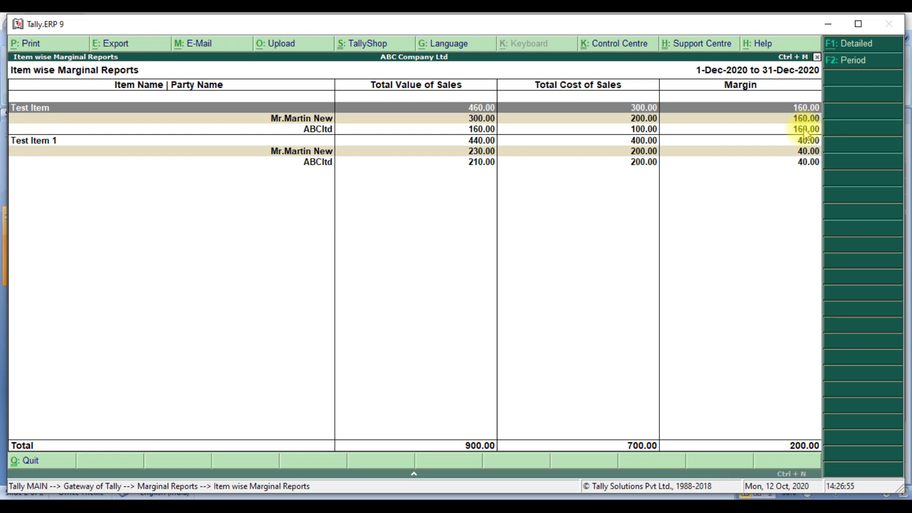
Step: Switch the Item wise Marginal Reports to the detailed view
key("Down")
key("Up")
key("Down")
key("Up")
key("alt+F1")
Step: Examine the sales value, cost of sales and margin of Test Item, in total and for each party
key("Down")
key("Up")
key("Down")
key("Up")
key("Down")
key("Up")
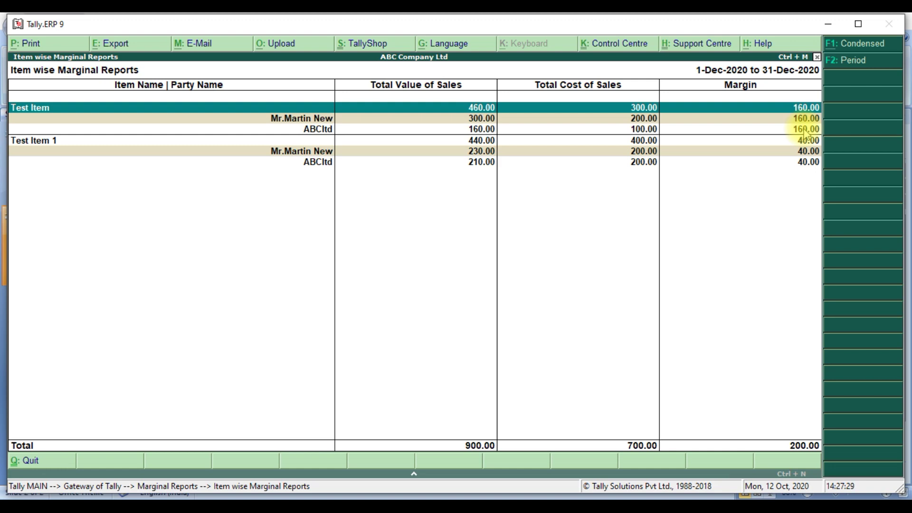
key("Down")
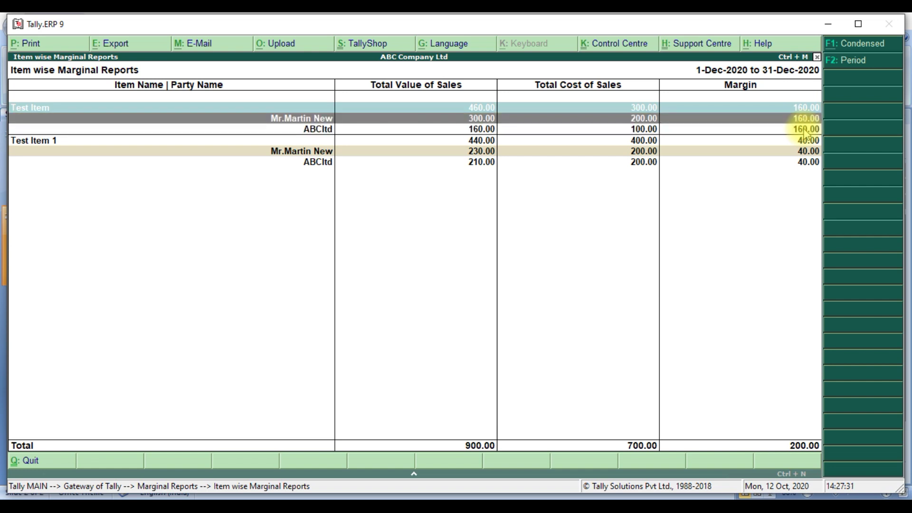
key("Up")
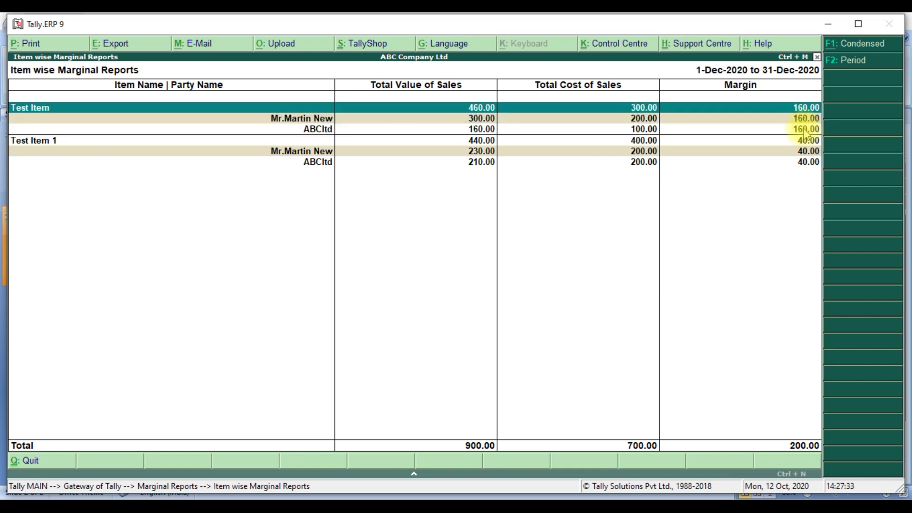
key("Down")
key("Up")
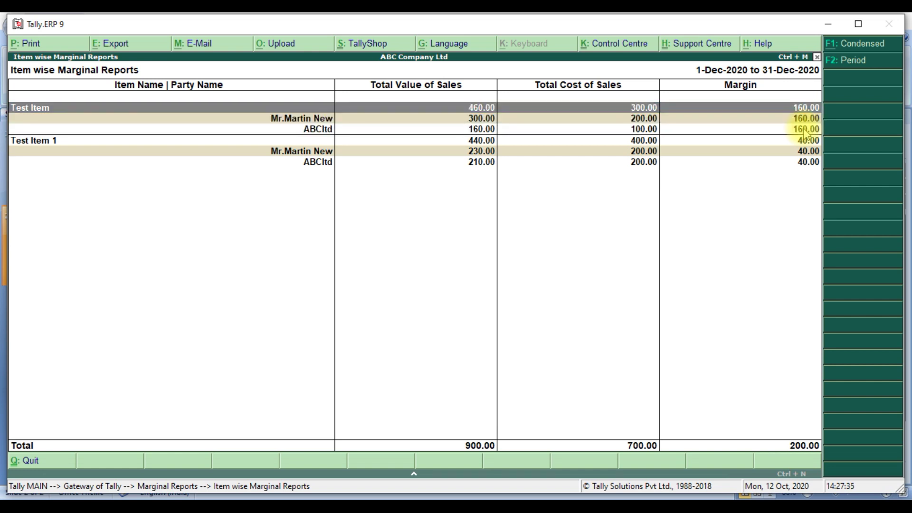
key("Down")
key("Down")
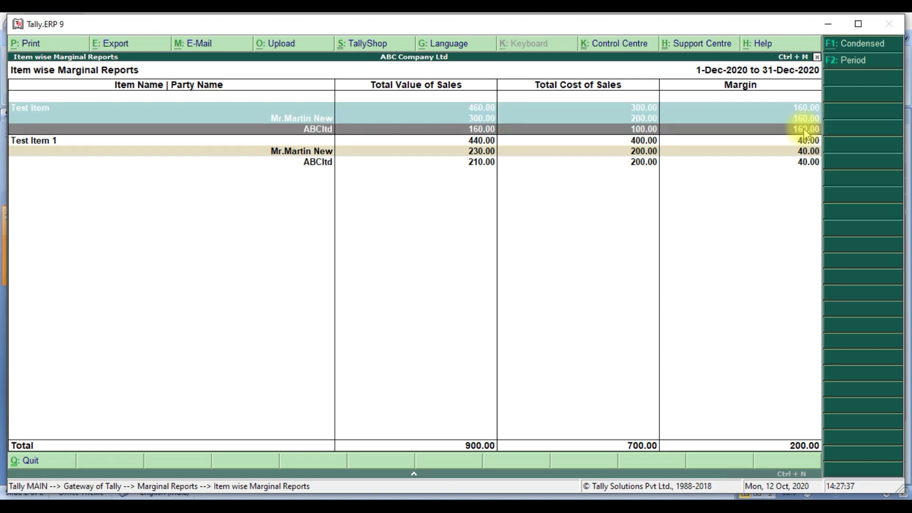
left_click(804, 131)
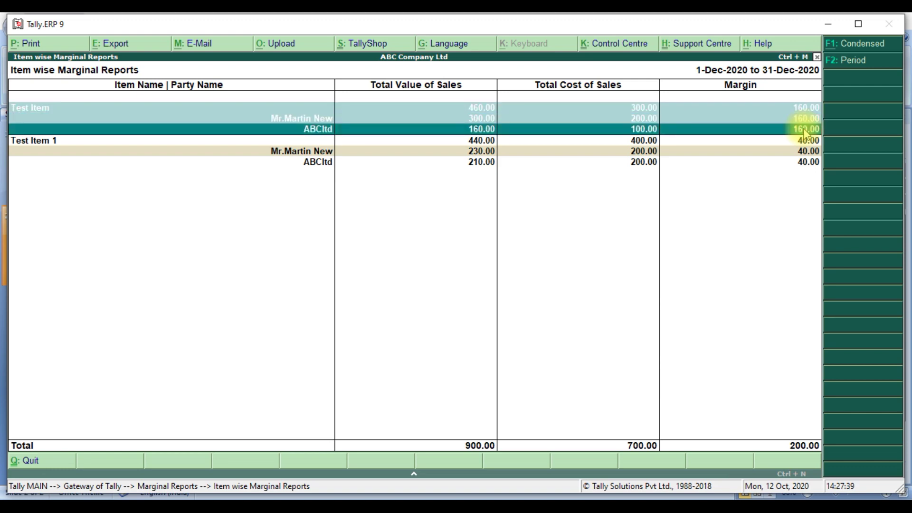
key("Up")
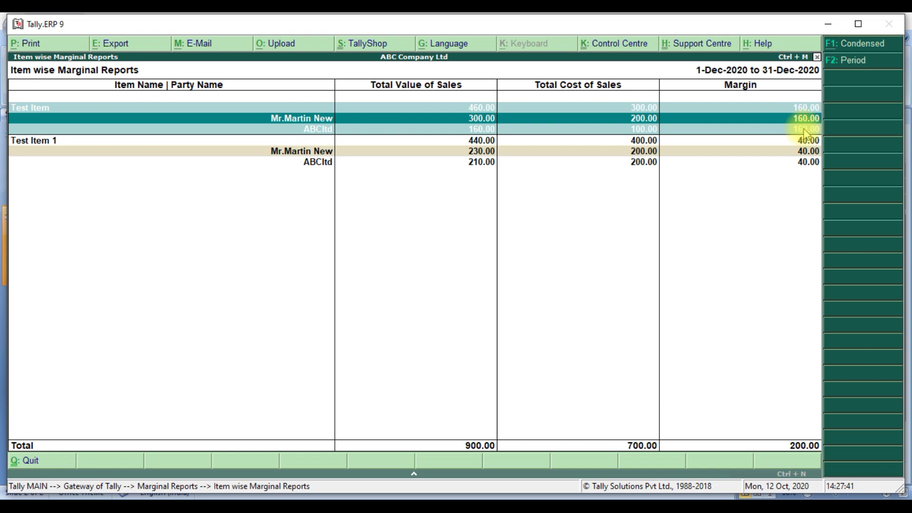
key("Down")
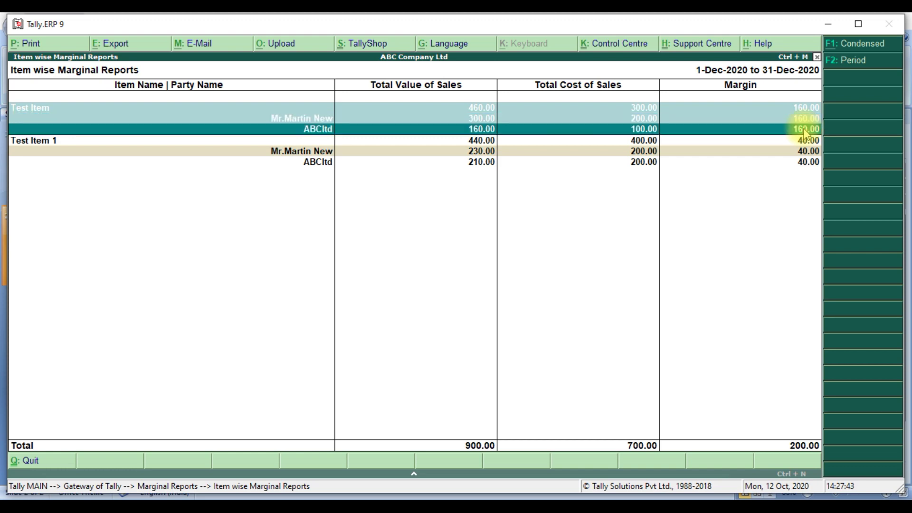
key("Up")
key("Down")
key("Up")
key("Up")
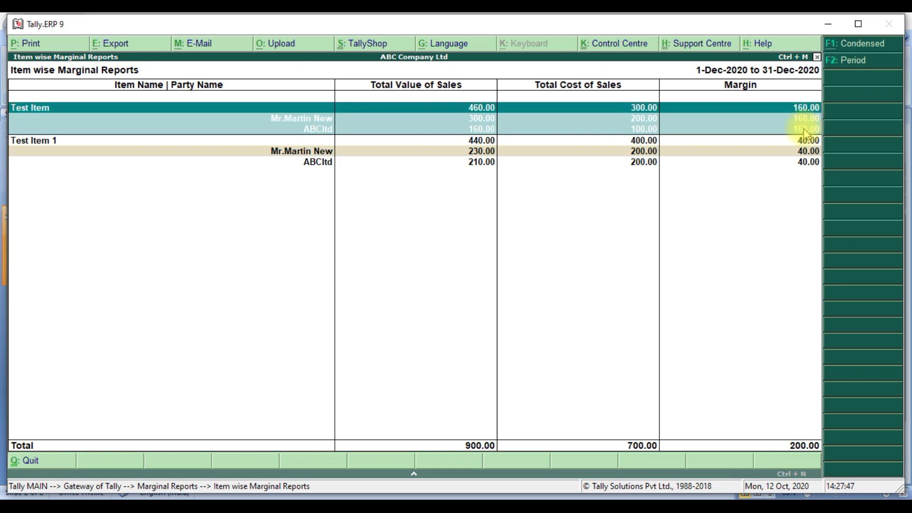
key("Down")
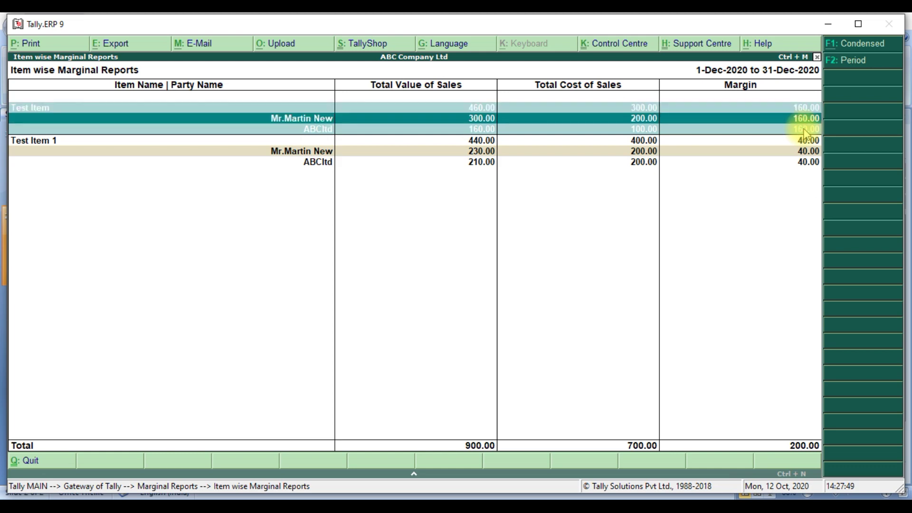
key("Up")
key("Down")
key("Up")
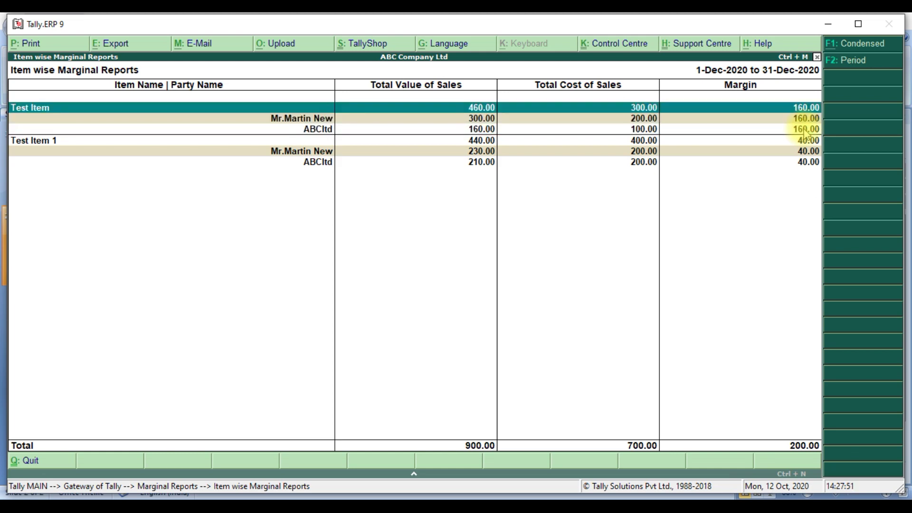
key("Down")
key("Down")
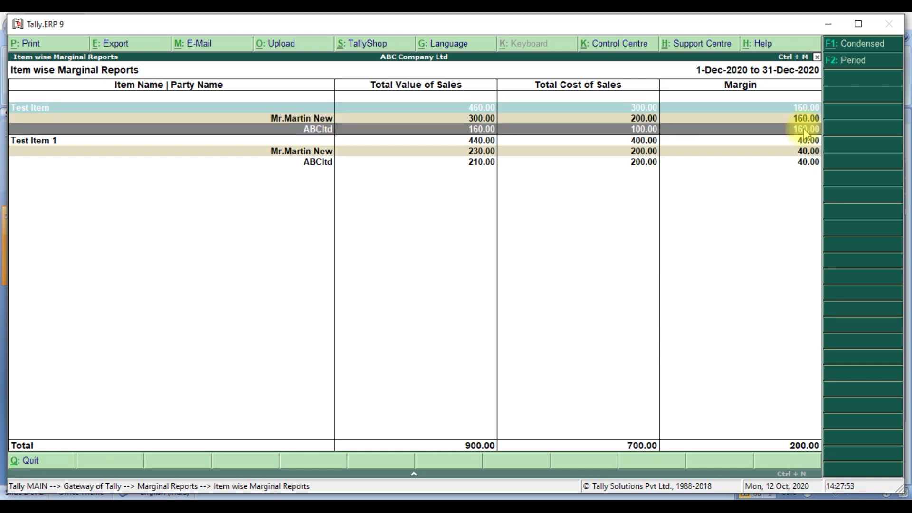
Step: Check the sales value, cost of sales and margin of Test Item 1 and its parties
key("Down")
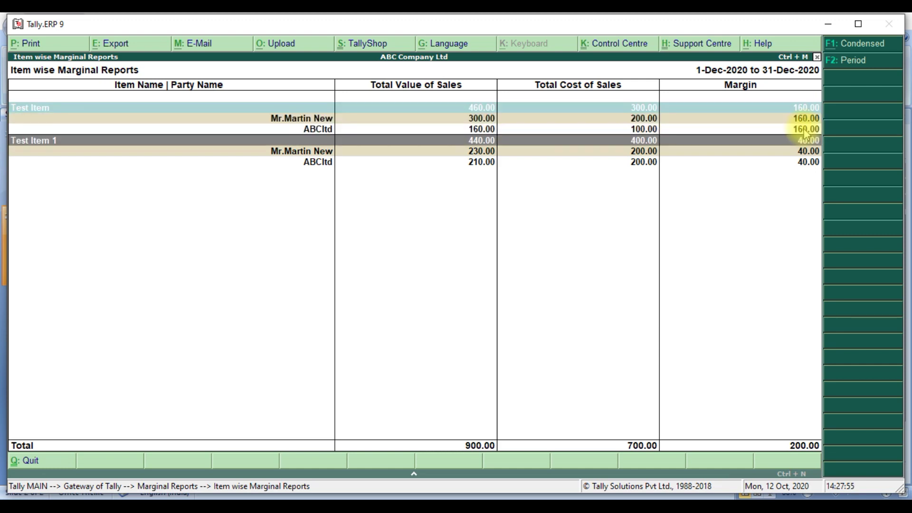
key("Down")
key("Down")
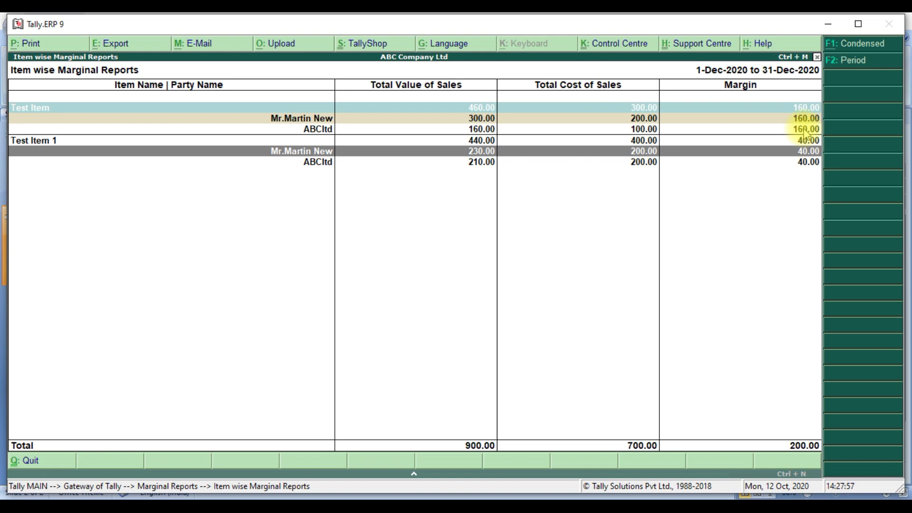
key("Up")
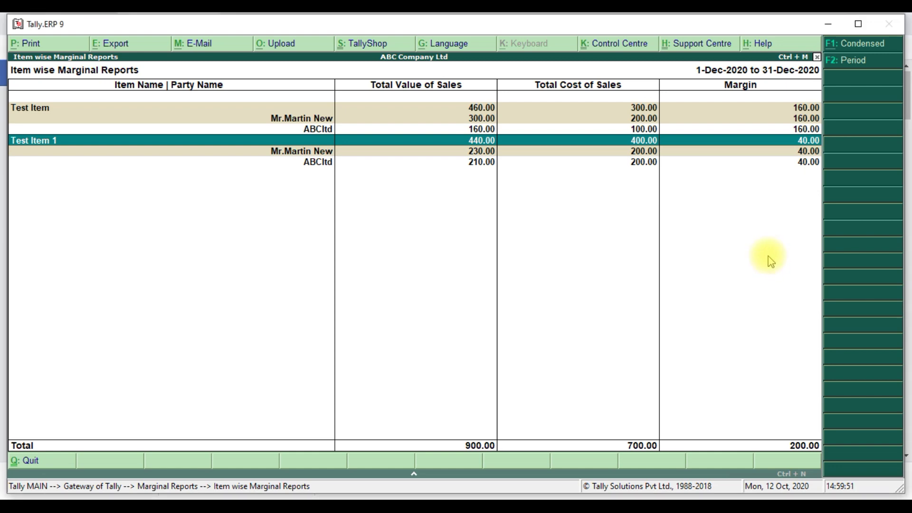
Step: Leave the item wise report and open the Stock Group wise Marginal Reports
key("Escape")
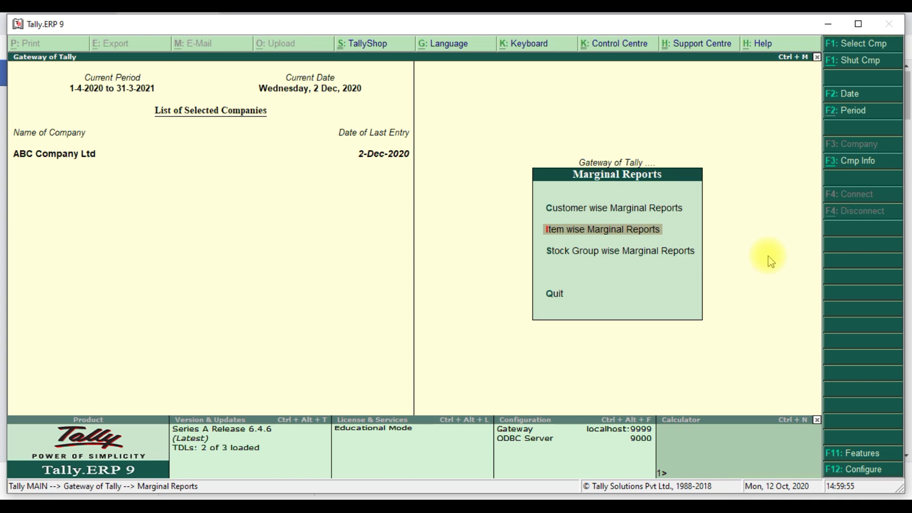
key("Down")
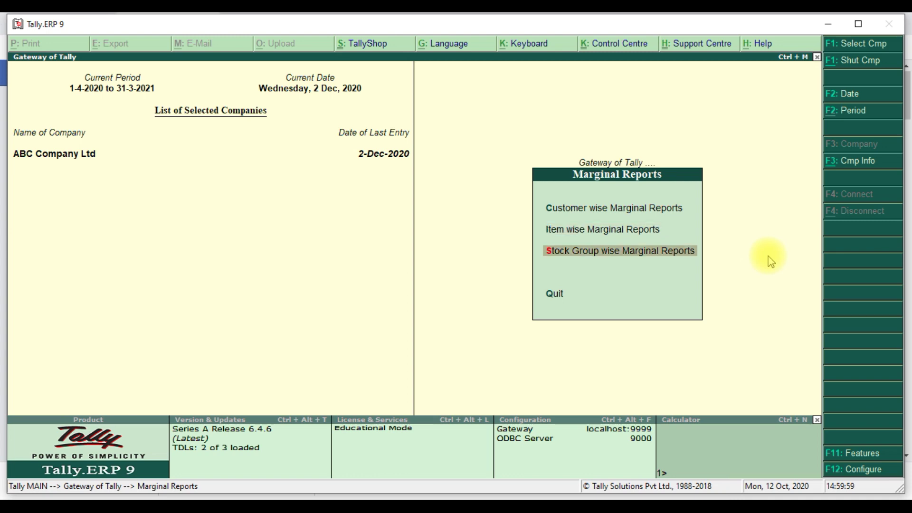
key("Return")
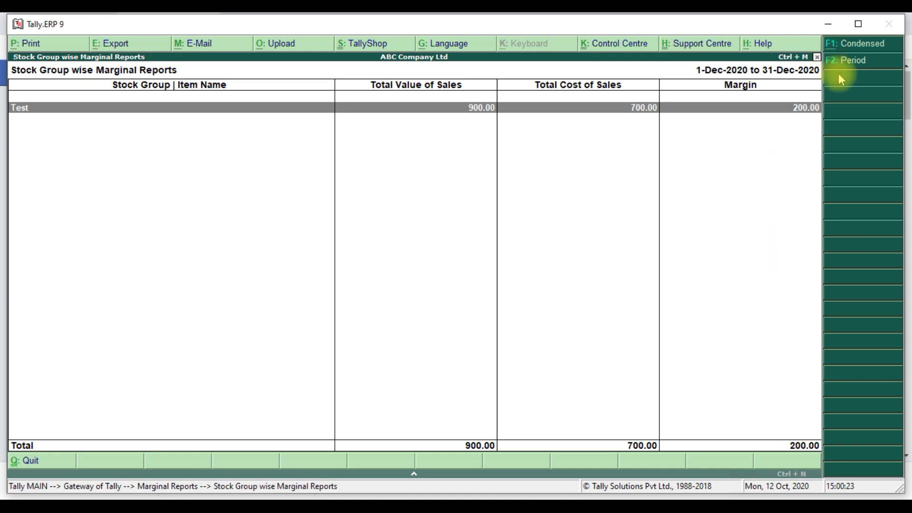
Step: Set the stock group report's period to start on 1-8-2020, keeping 31-12-2020 as the end date
left_click(845, 61)
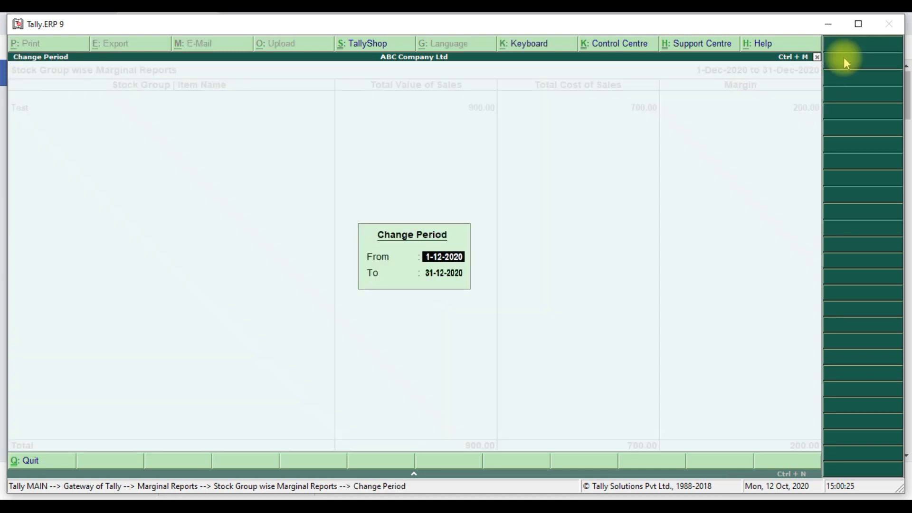
key("BackSpace")
key("BackSpace")
key("BackSpace")
key("BackSpace")
key("BackSpace")
key("BackSpace")
key("BackSpace")
type("8-20")
key("Return")
key("Return")
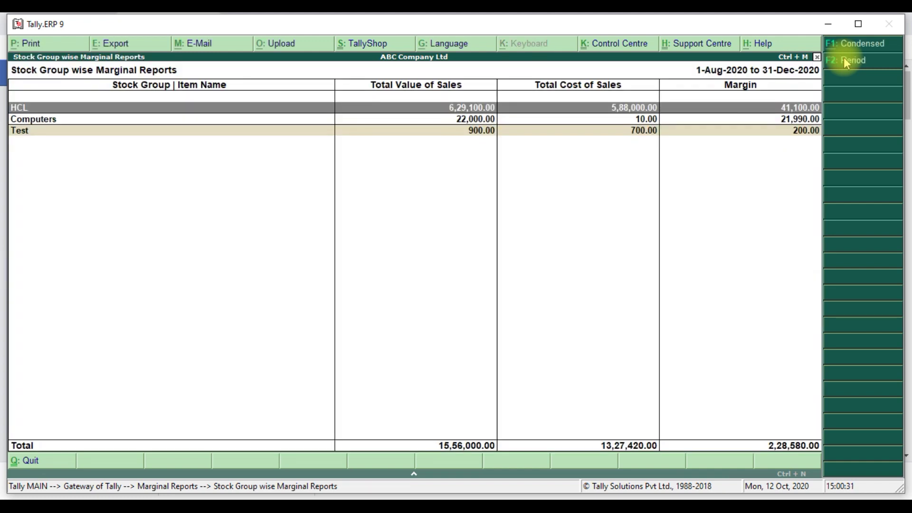
Step: Compare the sales value, cost of sales and margin of the HCL, Computers and Test stock groups
key("Down")
key("Down")
key("Up")
key("Up")
key("Down")
key("Down")
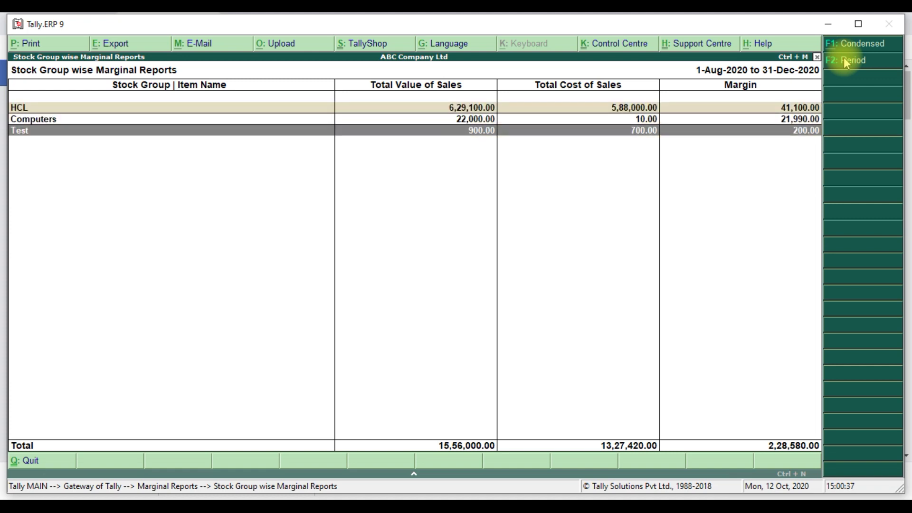
key("Up")
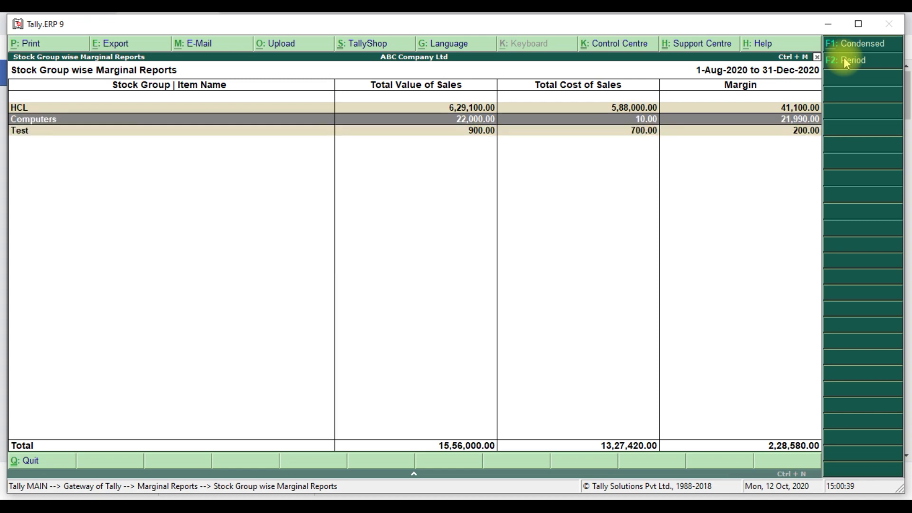
key("Up")
key("Down")
key("Down")
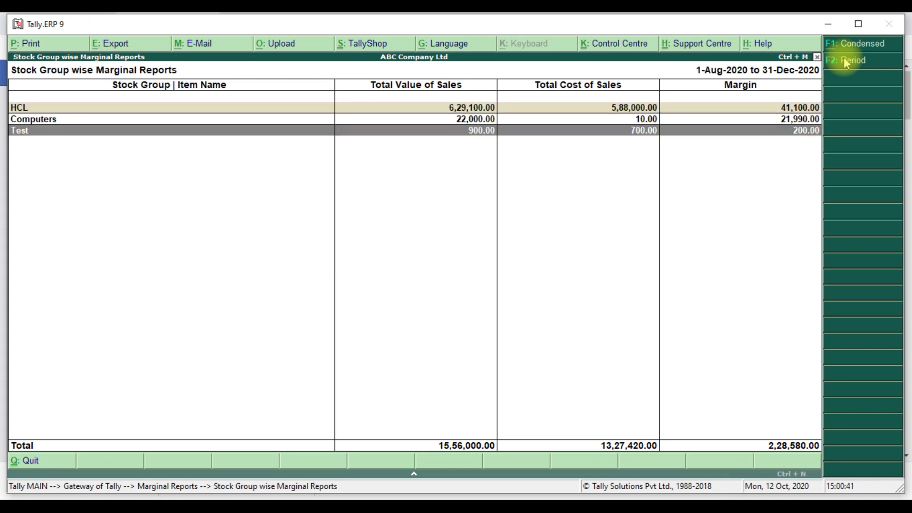
Step: Return to the Gateway of Tally and open the add-on developer's Contact US page
key("Escape")
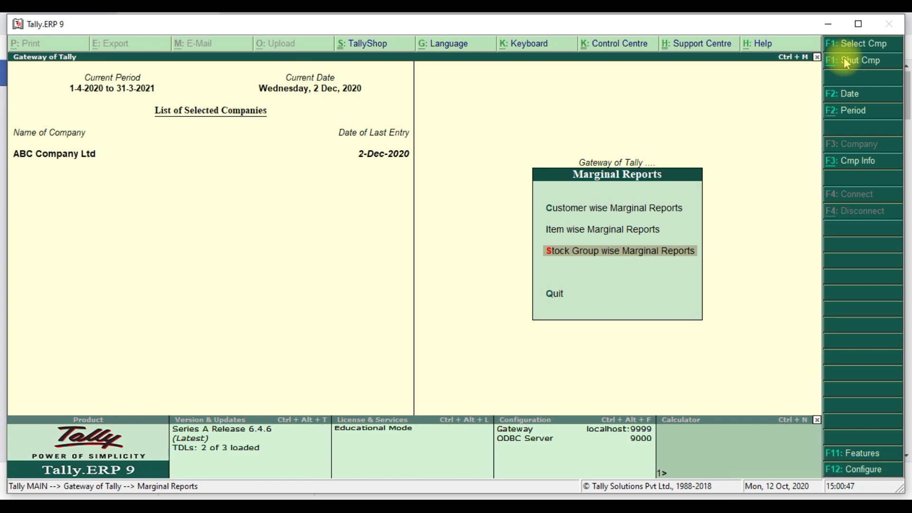
key("Escape")
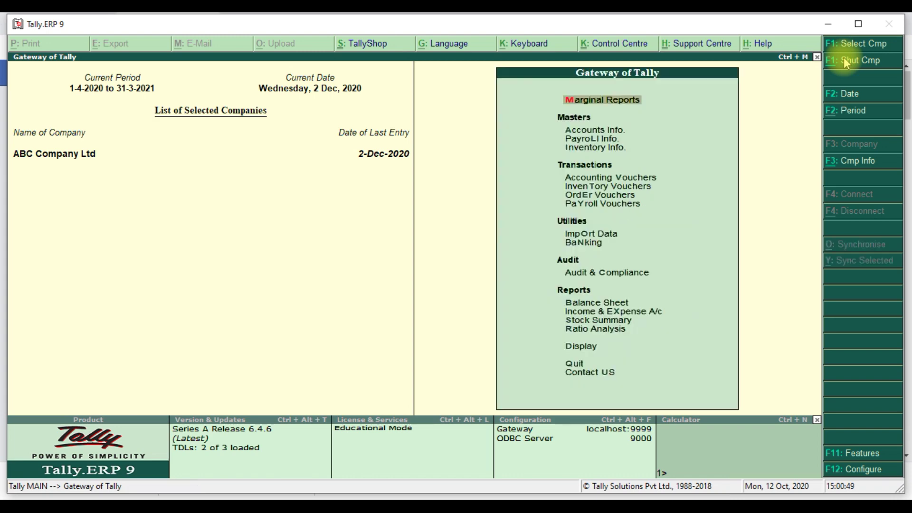
key("Down")
key("Down")
key("Down")
key("Down")
key("Down")
key("Down")
key("Down")
key("Down")
key("Down")
key("Down")
key("Down")
key("Down")
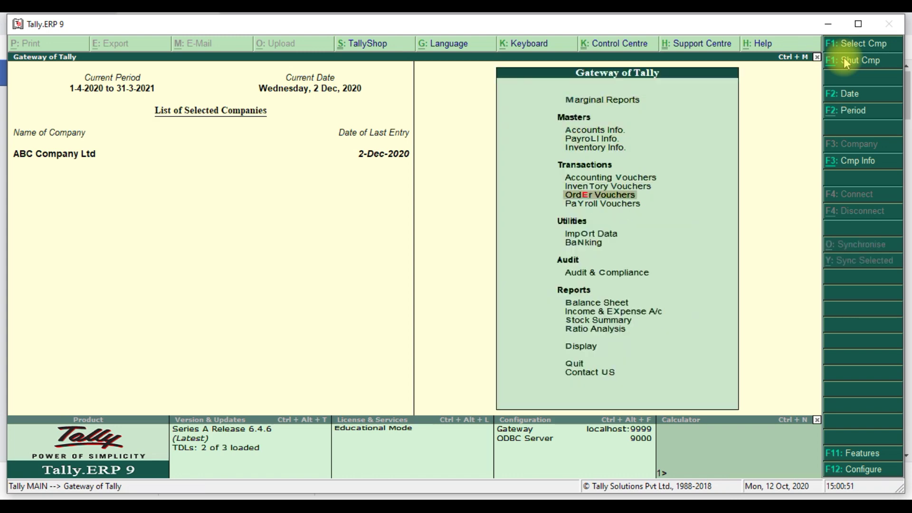
key("Down")
key("Down")
key("Down")
key("Down")
key("Down")
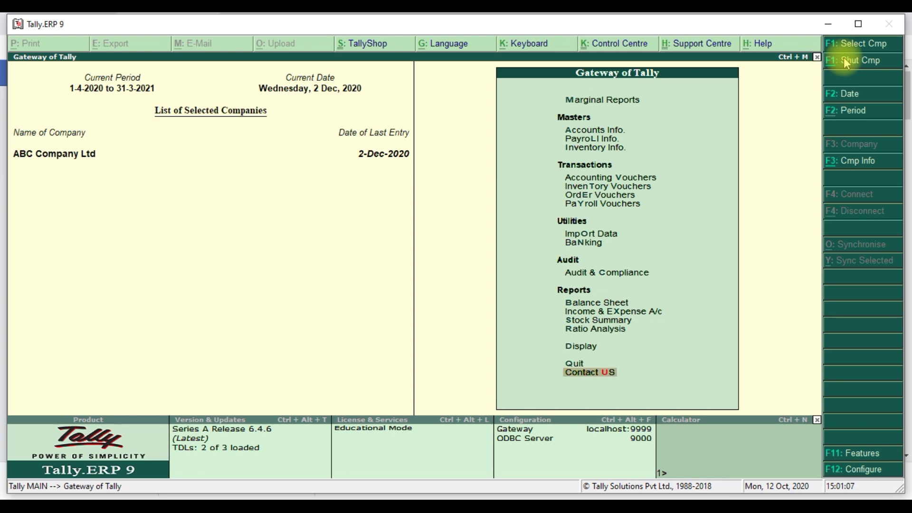
key("Return")
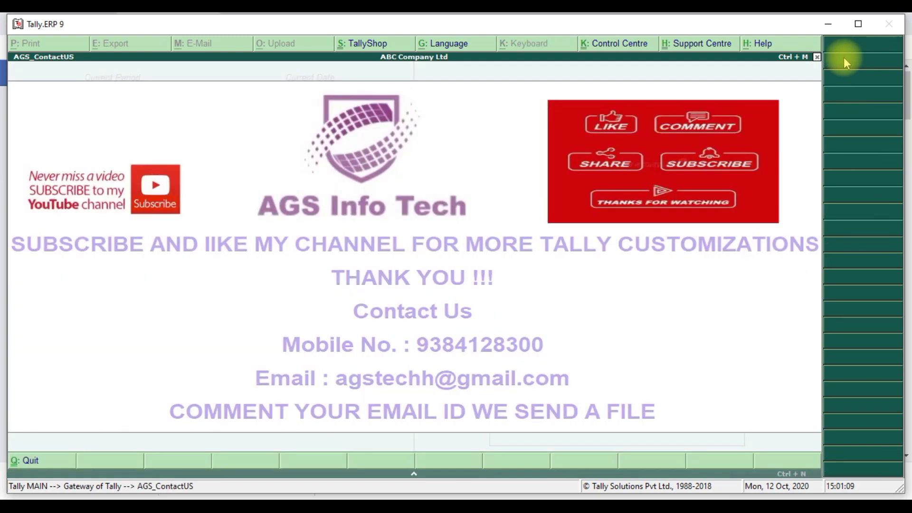